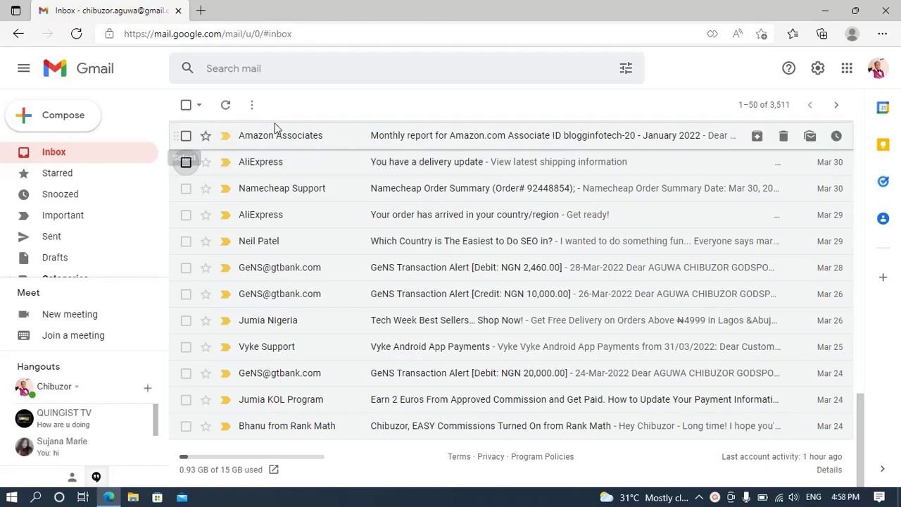
click(186, 135)
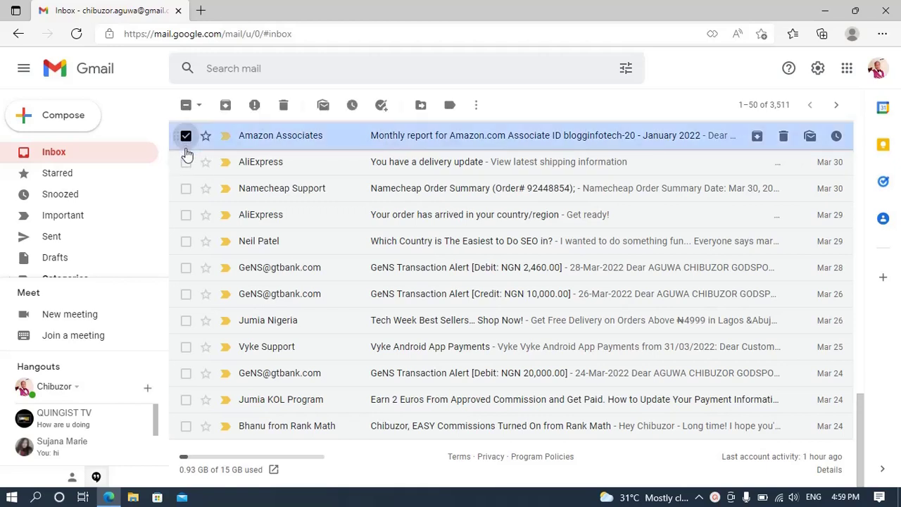
click(185, 162)
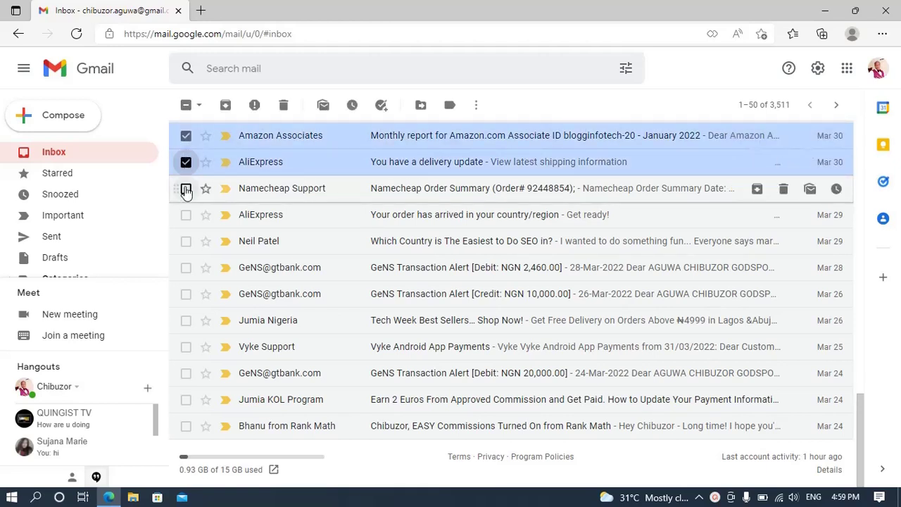
mouse_move(185, 190)
mouse_down()
mouse_move(182, 149)
mouse_move(187, 180)
mouse_up()
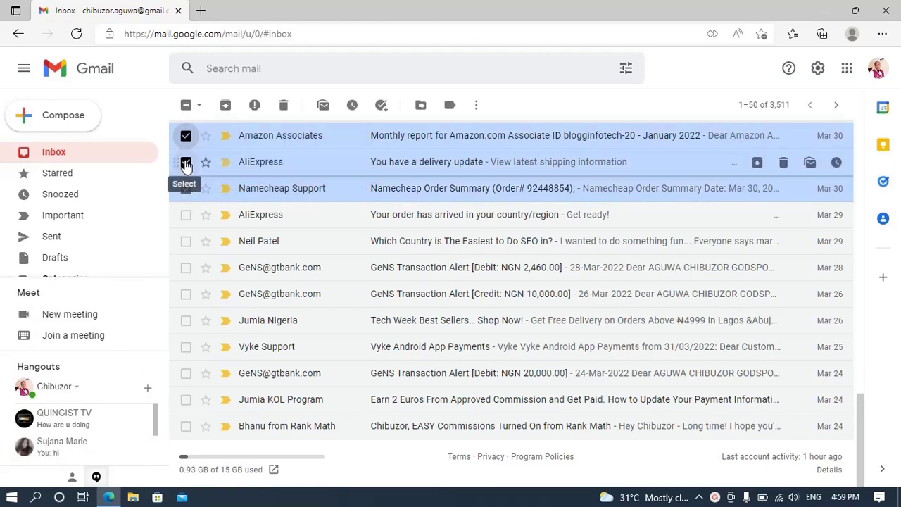
click(185, 189)
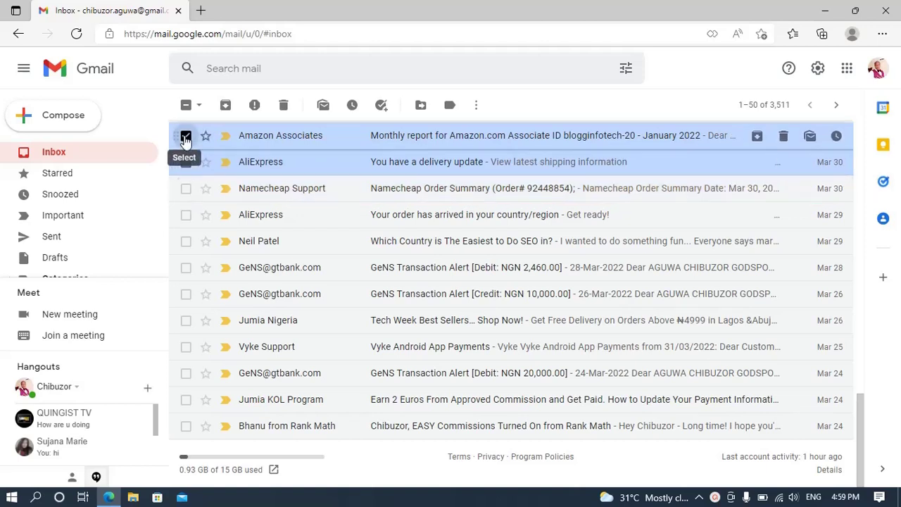
click(185, 136)
click(185, 163)
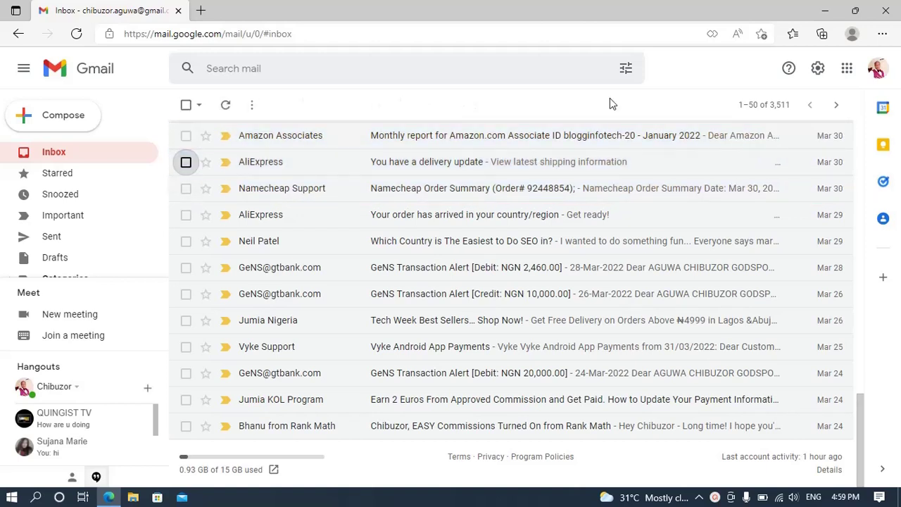
click(769, 105)
click(771, 106)
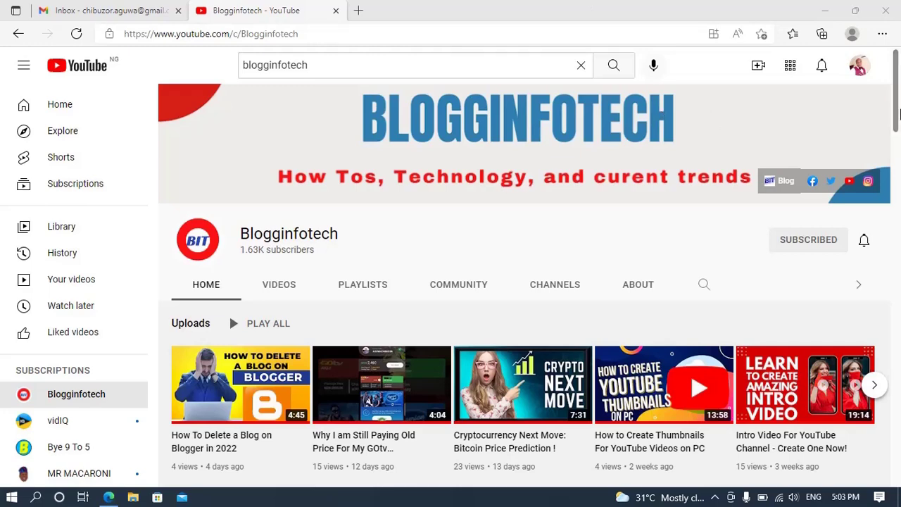
- Look through the Uploads, How TOs and Reviews sections on the Blogginfotech YouTube channel's home page
scroll(899, 94, down, 3)
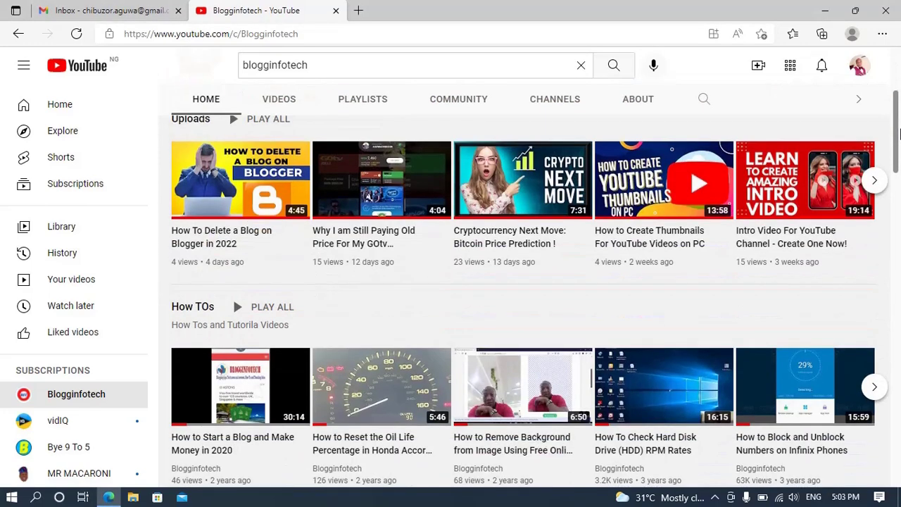
scroll(896, 78, up, 3)
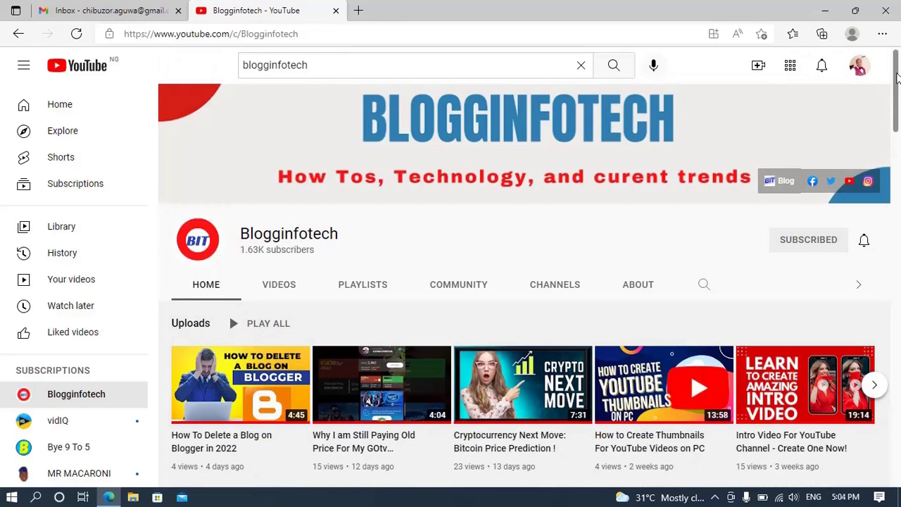
drag(897, 77, 898, 113)
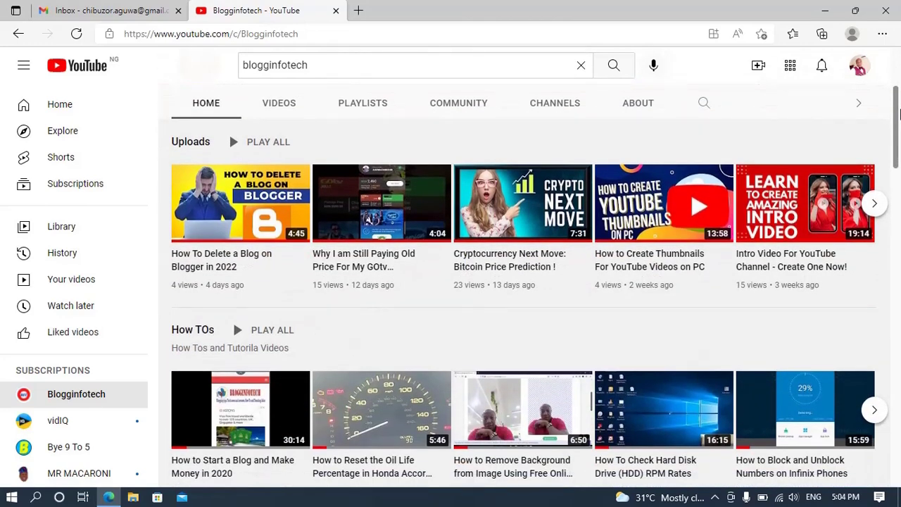
drag(899, 114, 898, 151)
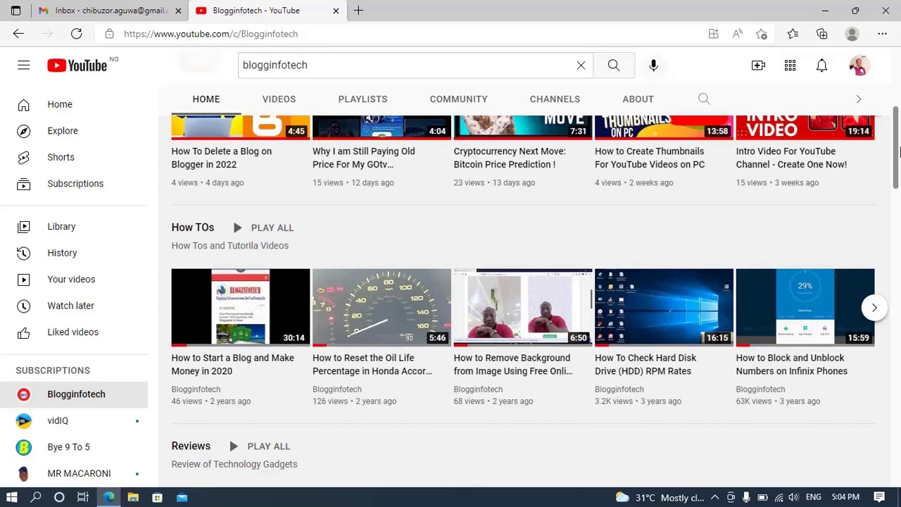
drag(899, 152, 897, 88)
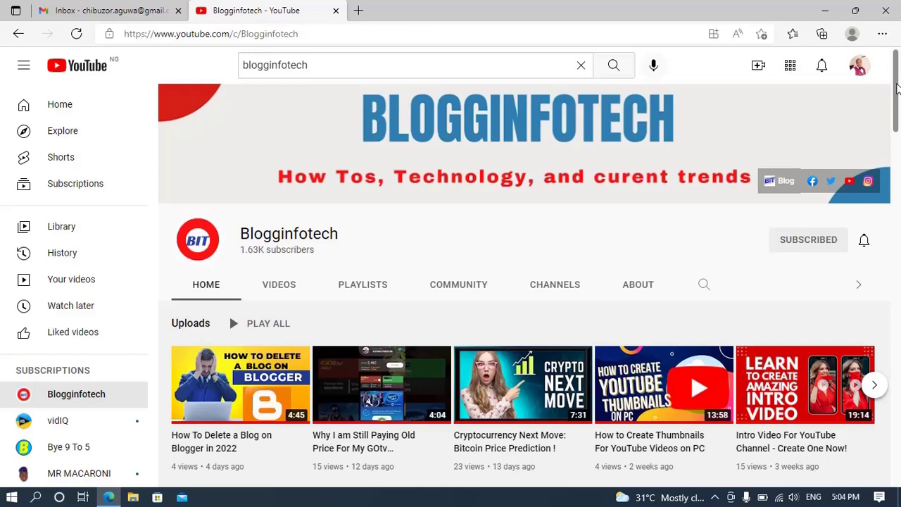
- Switch back to Gmail, expand the folder list and open All Mail to view every message in the account
click(124, 10)
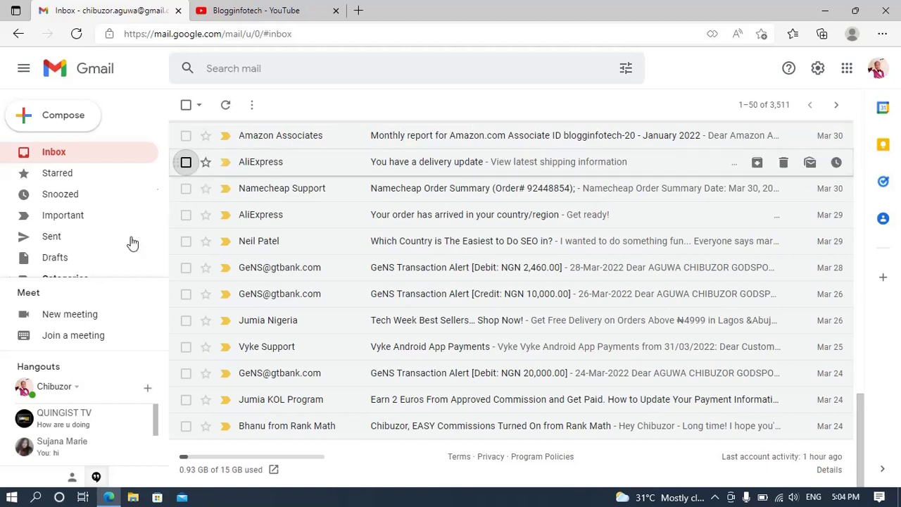
scroll(165, 191, down, 1)
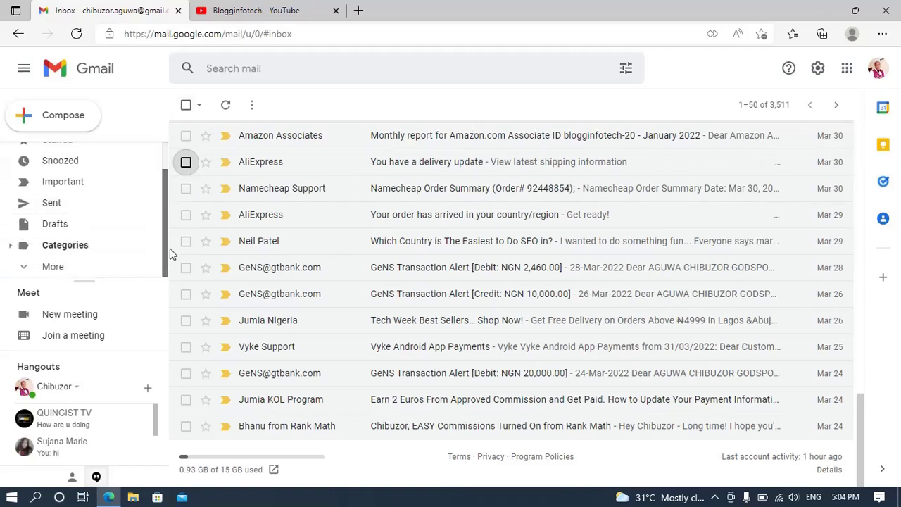
click(60, 266)
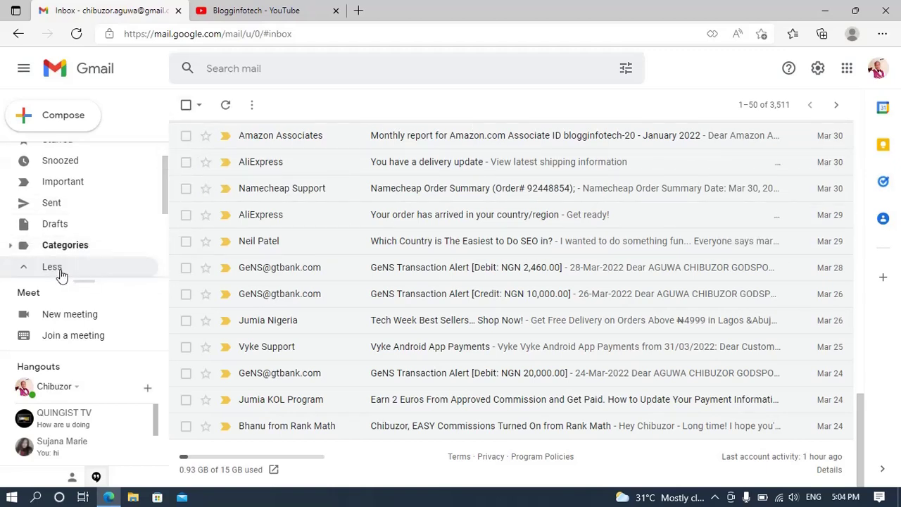
drag(165, 191, 171, 245)
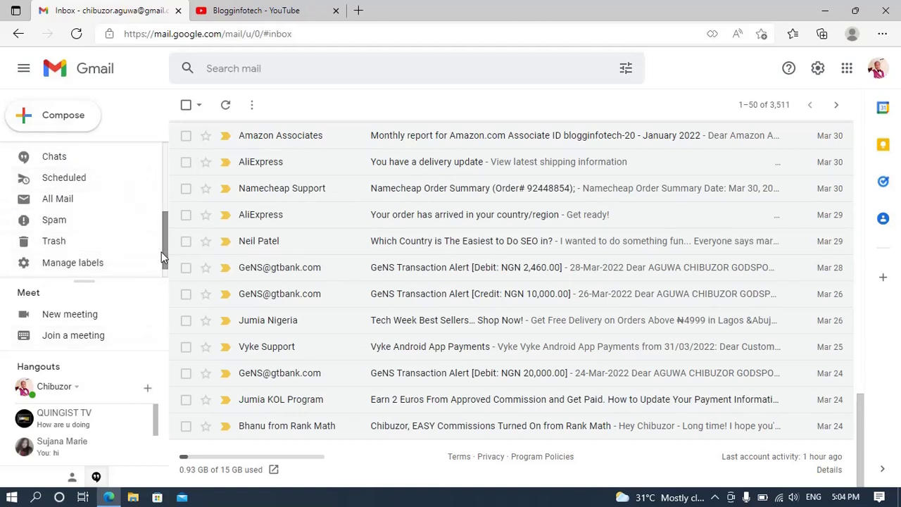
drag(162, 250, 165, 266)
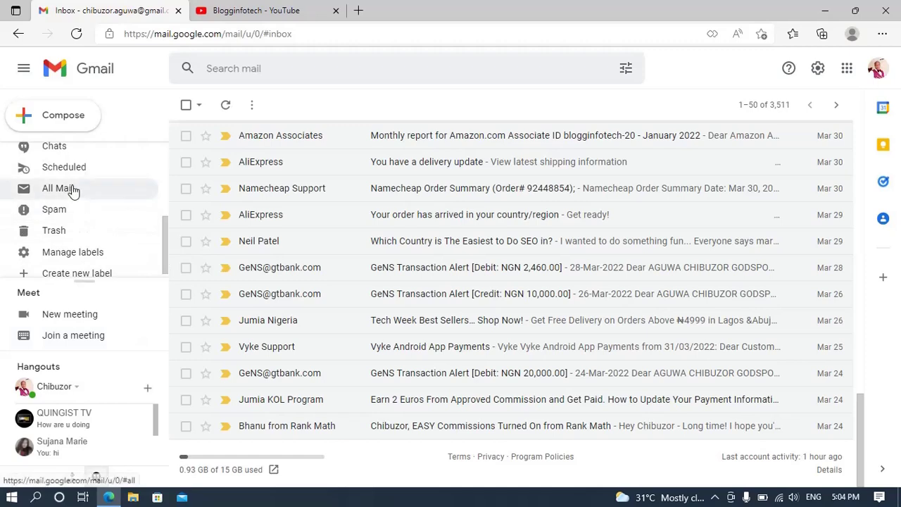
click(72, 189)
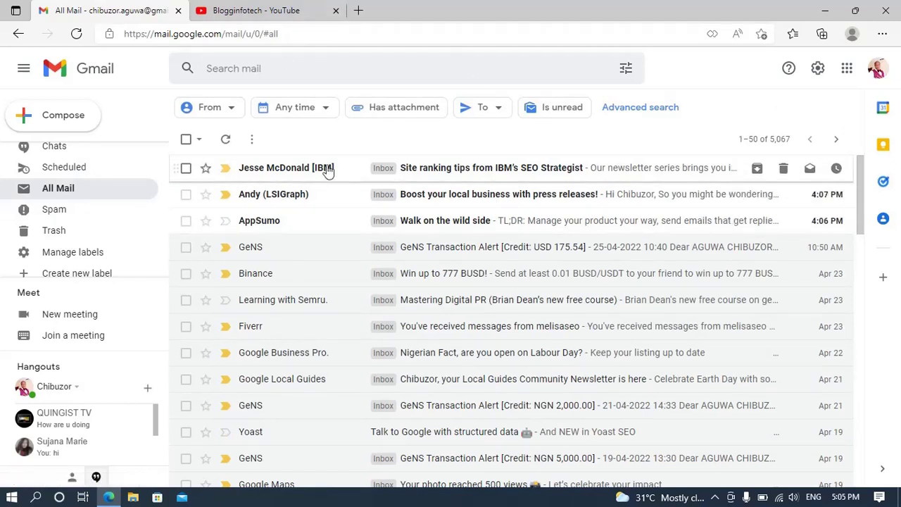
mouse_move(327, 171)
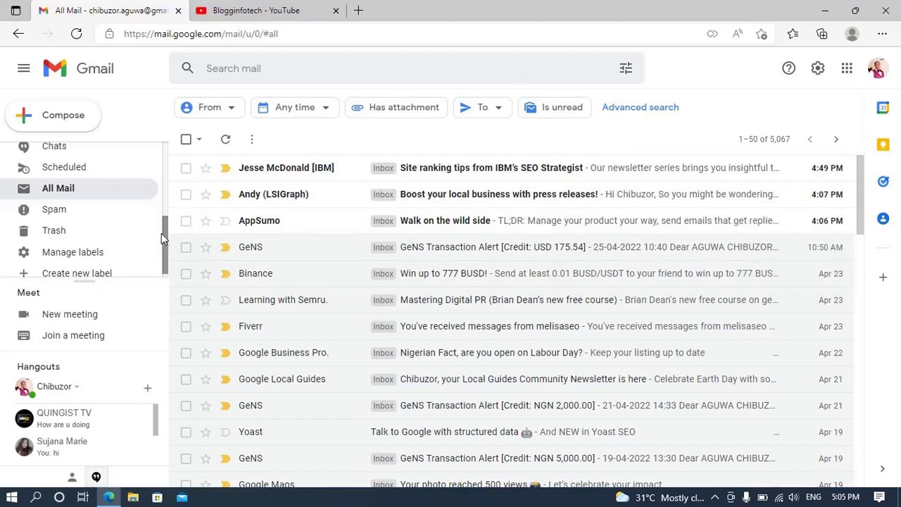
- Return to the Inbox and bring up its newest messages along with the category tabs
drag(163, 244, 167, 96)
click(67, 159)
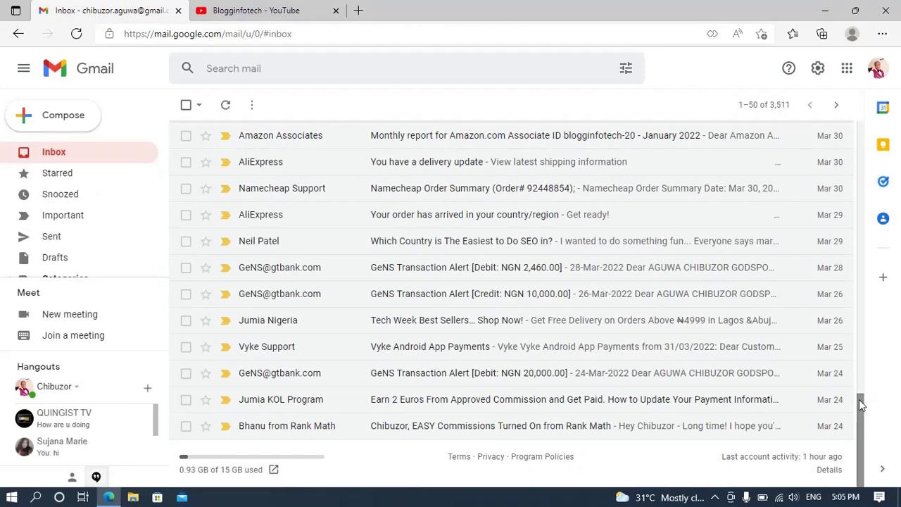
drag(861, 401, 861, 73)
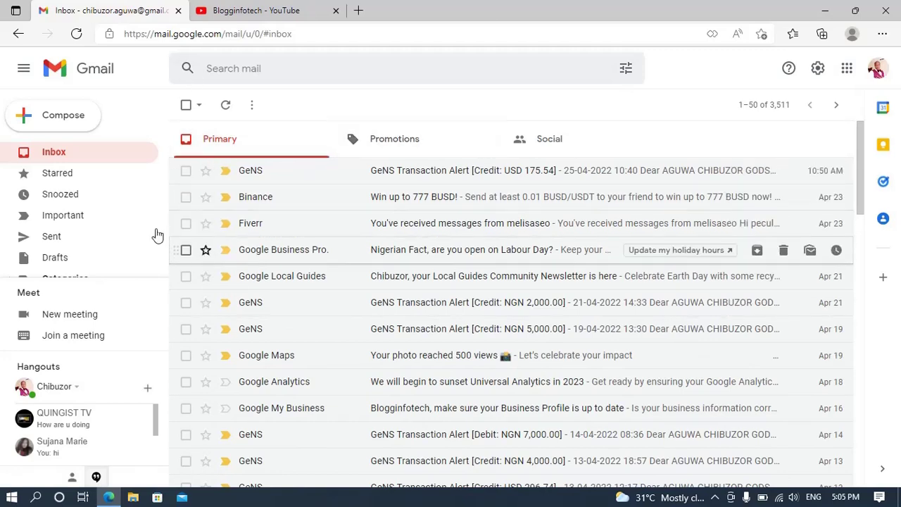
scroll(162, 217, down, 2)
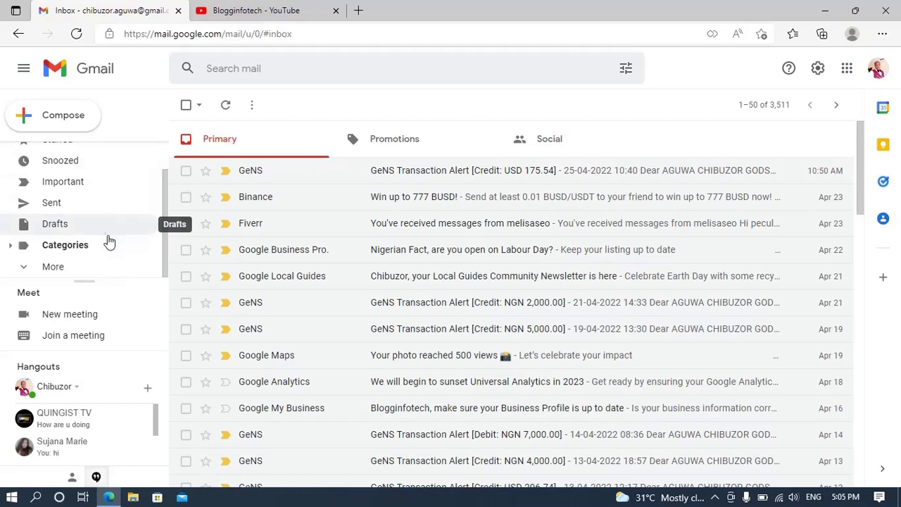
scroll(166, 201, up, 2)
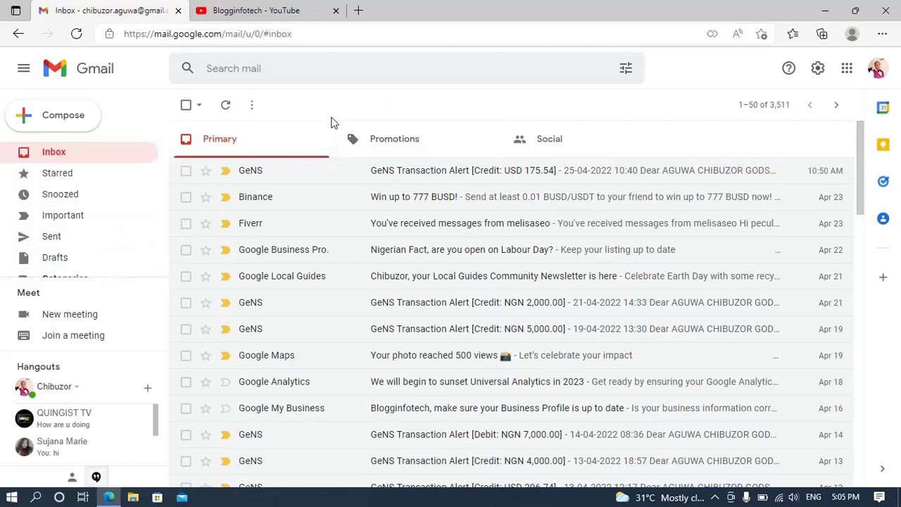
- Look through the inbox's Promotions and Social categories, ending on the Primary category
click(380, 138)
click(258, 134)
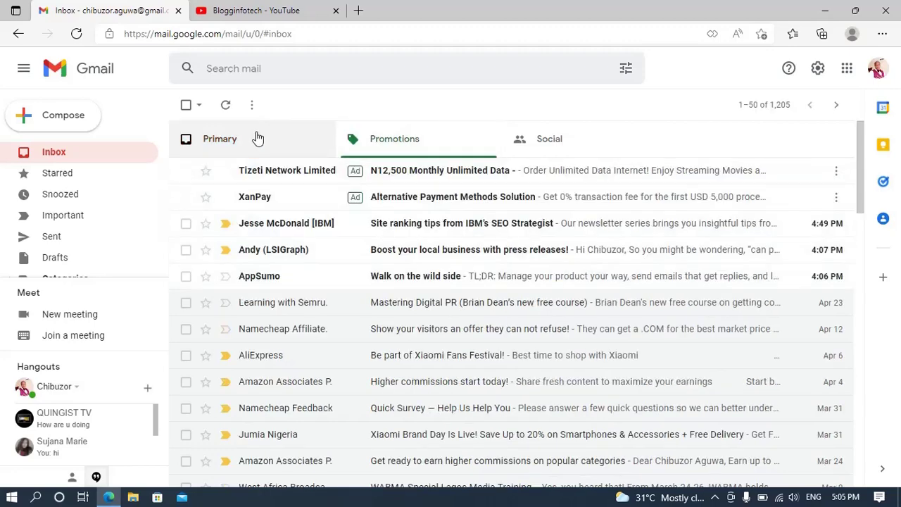
click(397, 147)
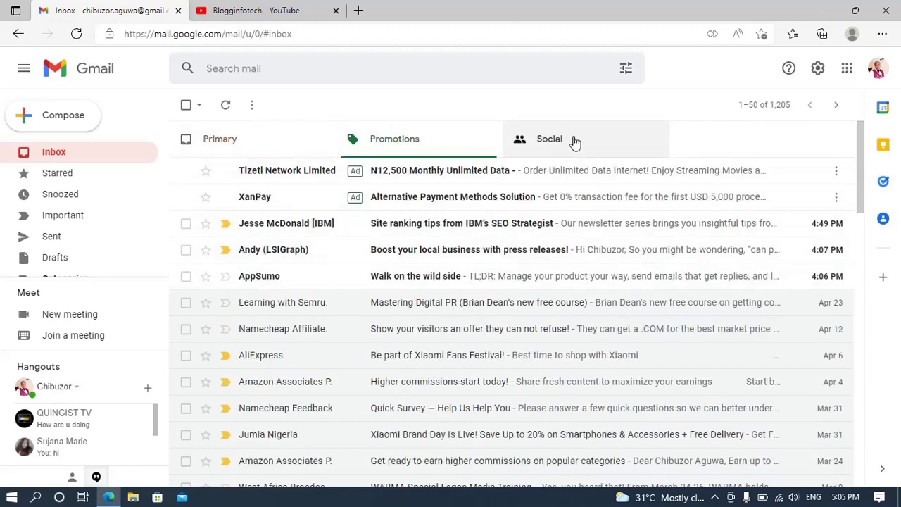
click(573, 143)
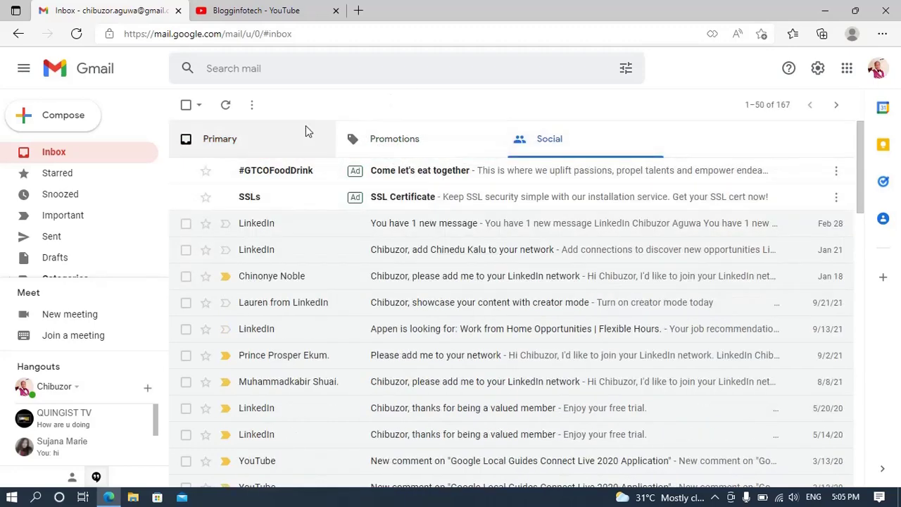
click(232, 145)
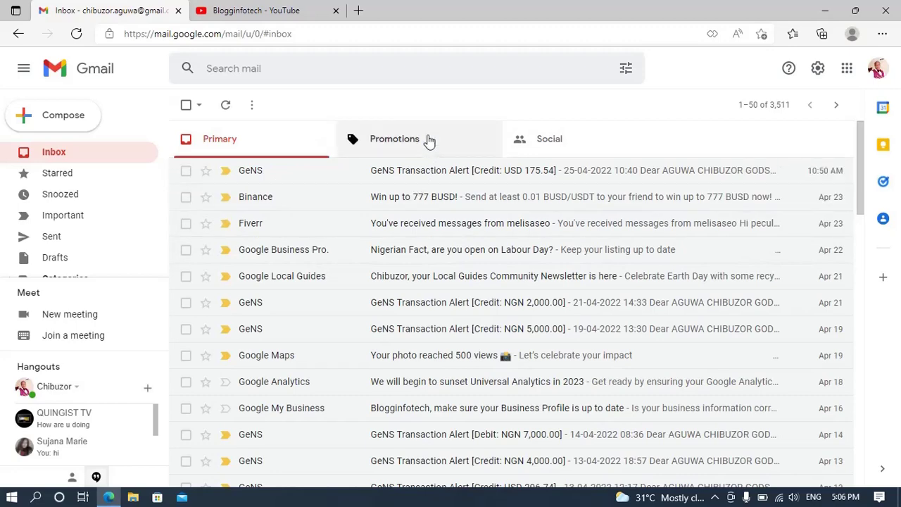
click(553, 144)
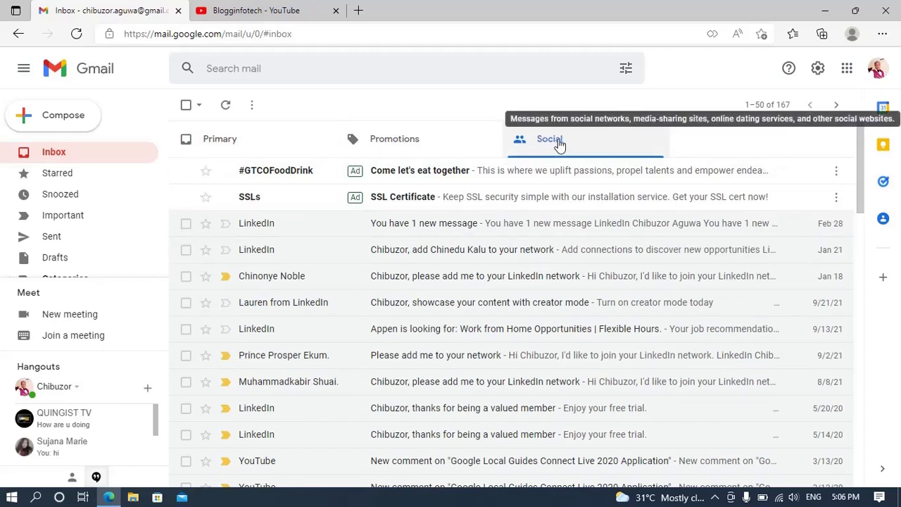
click(419, 148)
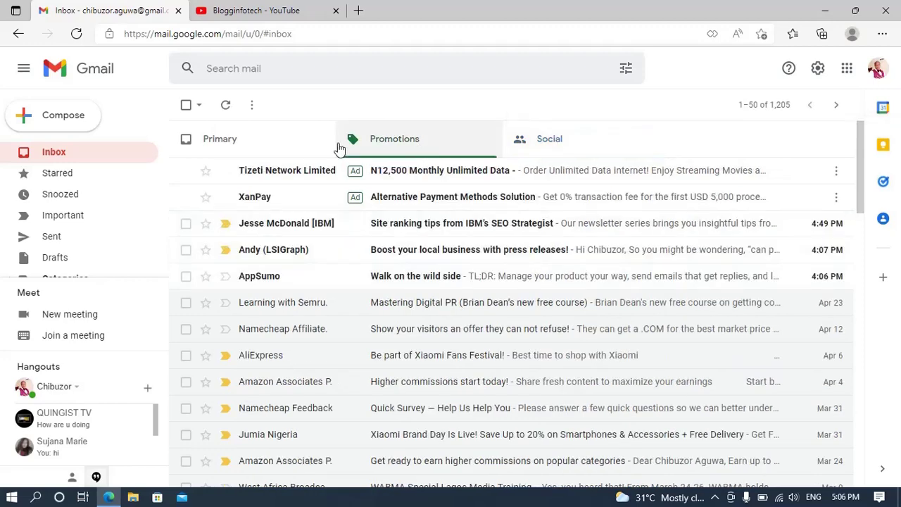
click(234, 142)
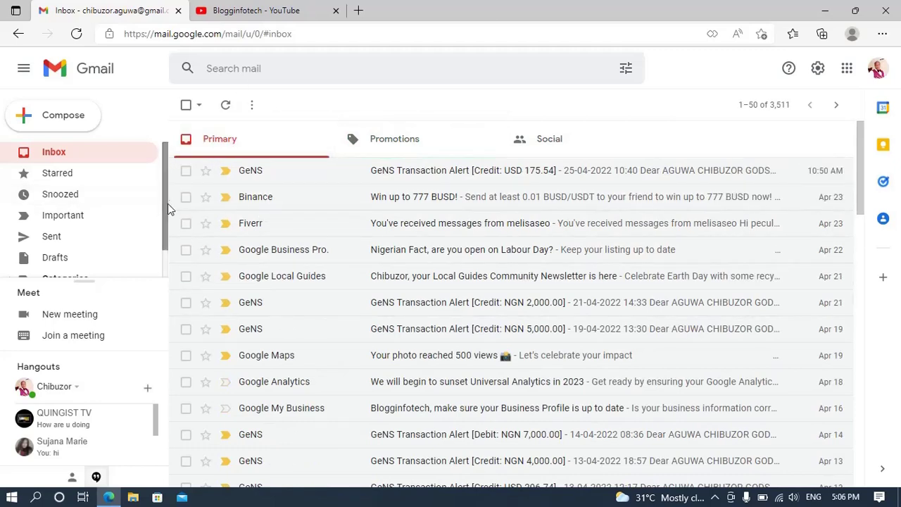
- Expand the Gmail folder list and look over its additional folders, including All Mail and Spam
scroll(166, 196, down, 1)
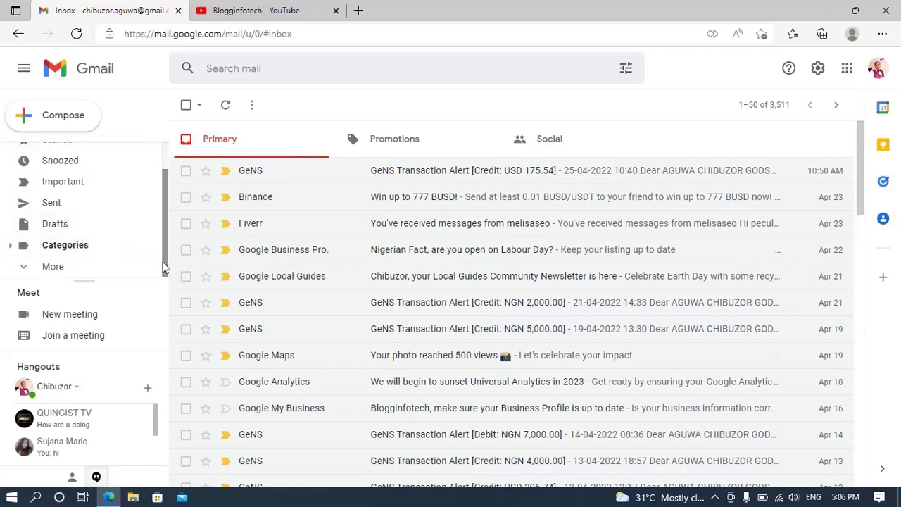
drag(161, 262, 162, 235)
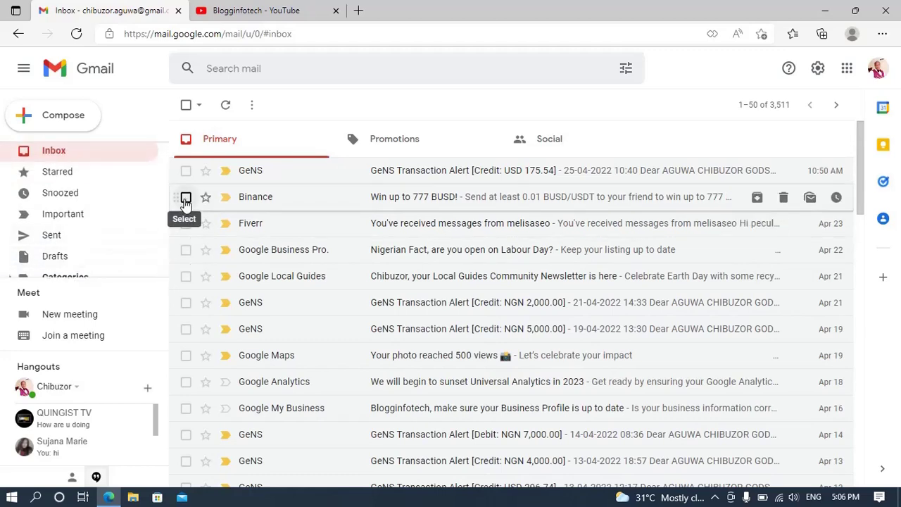
scroll(165, 220, down, 1)
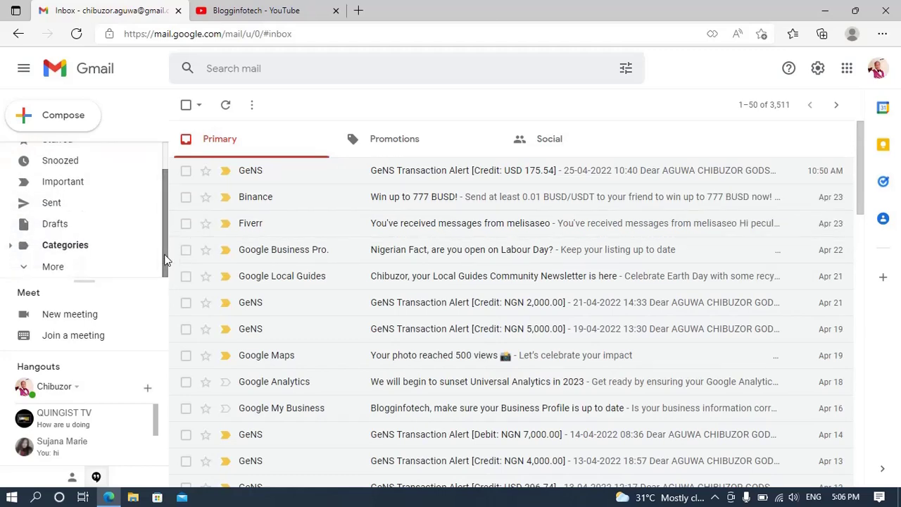
click(60, 266)
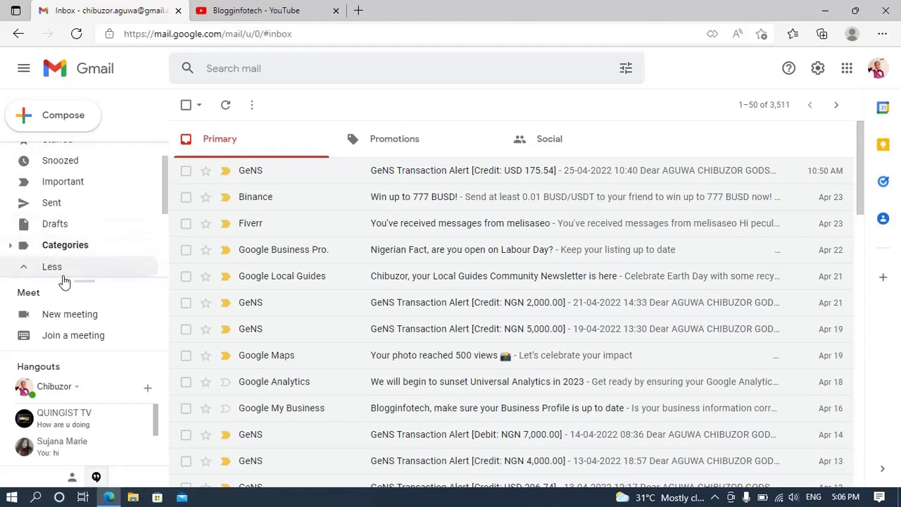
scroll(78, 239, down, 3)
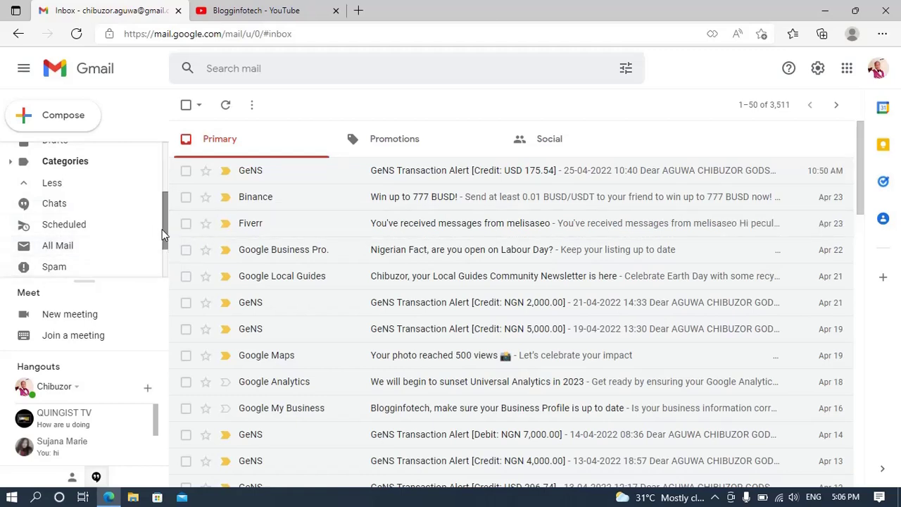
drag(165, 231, 155, 61)
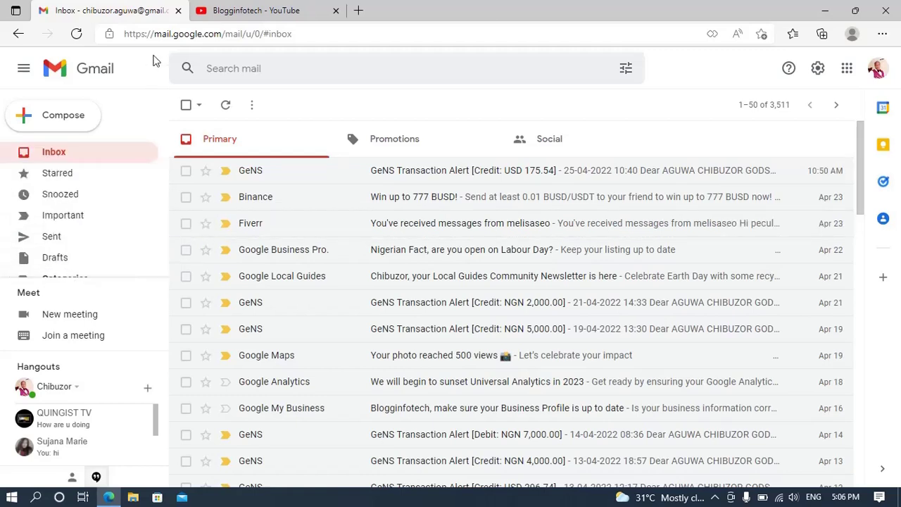
- Open the inbox's Social category and select all conversations on the current page
click(554, 142)
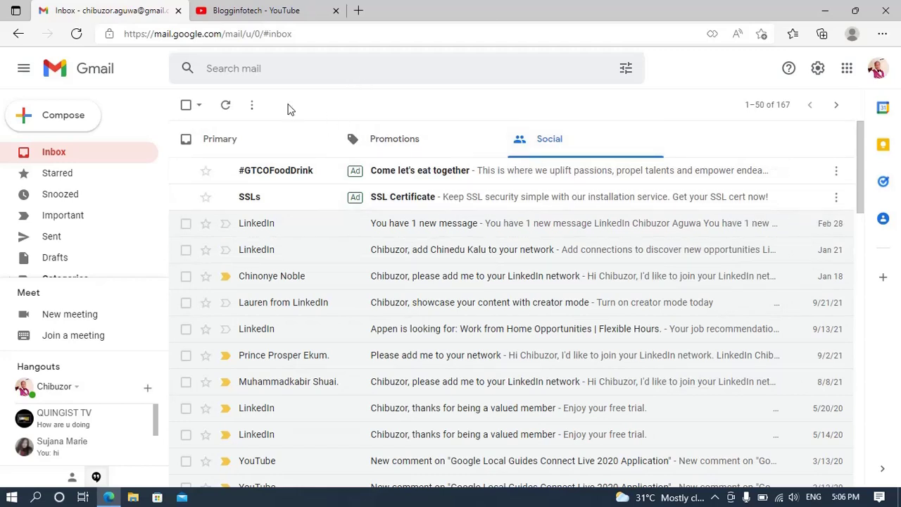
click(200, 108)
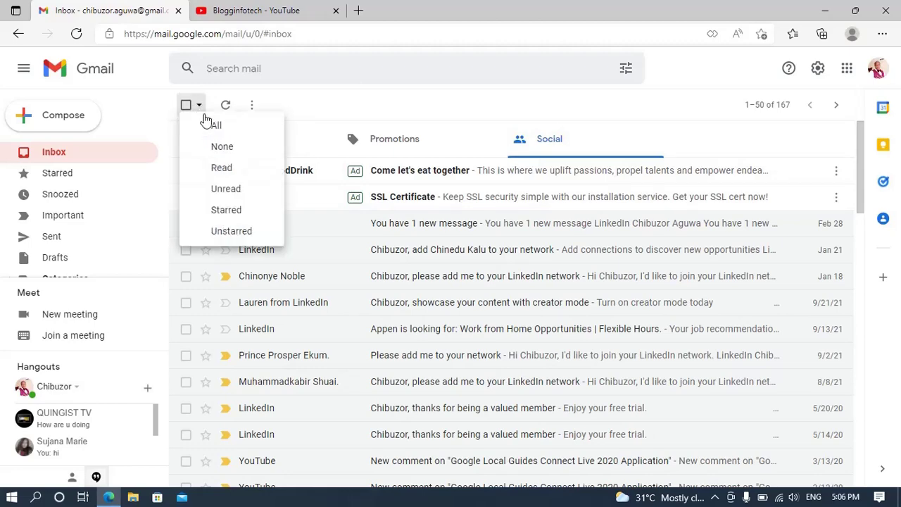
click(221, 127)
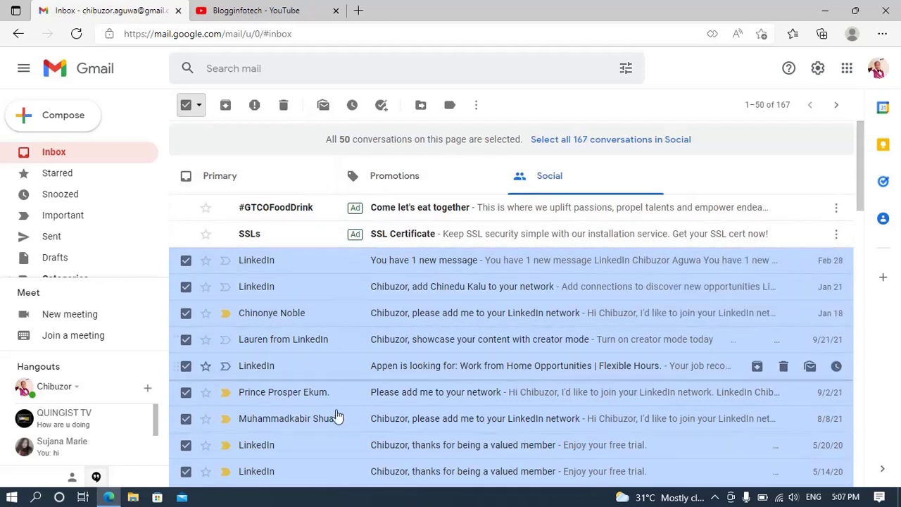
key(Return)
key(Down)
key(Down)
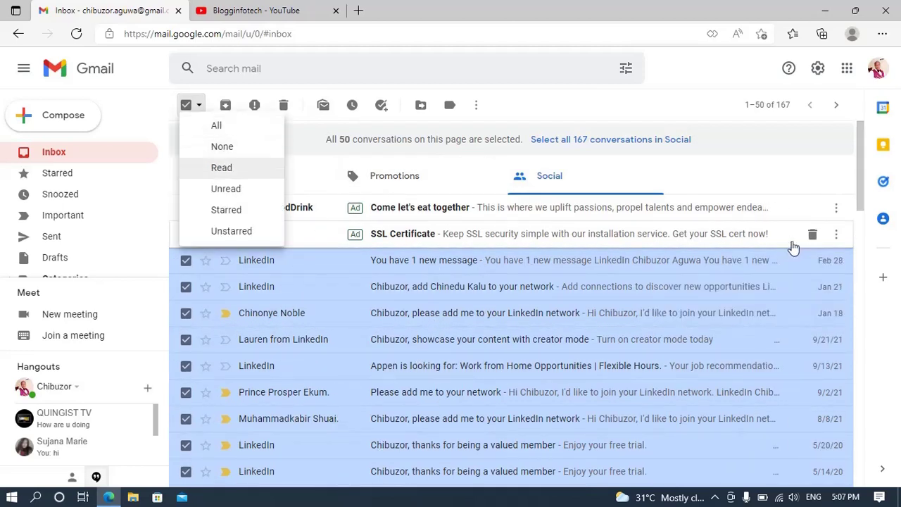
key(Escape)
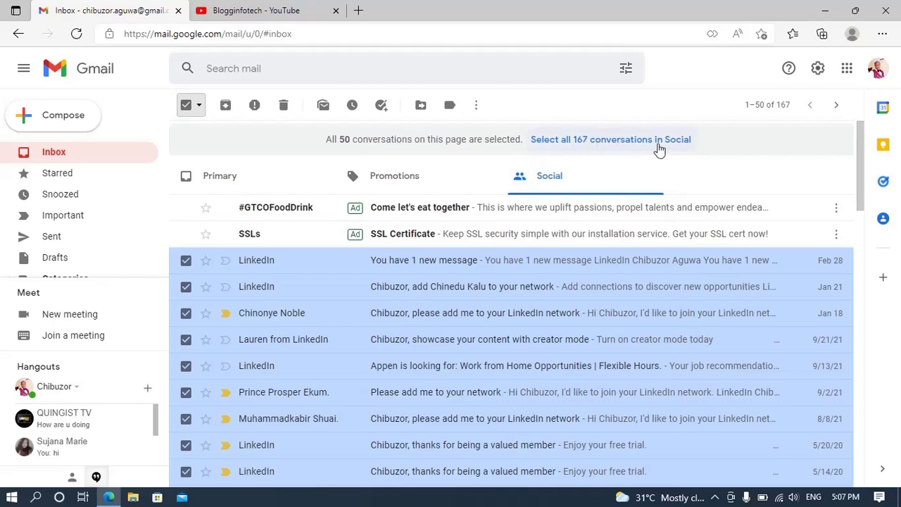
click(783, 104)
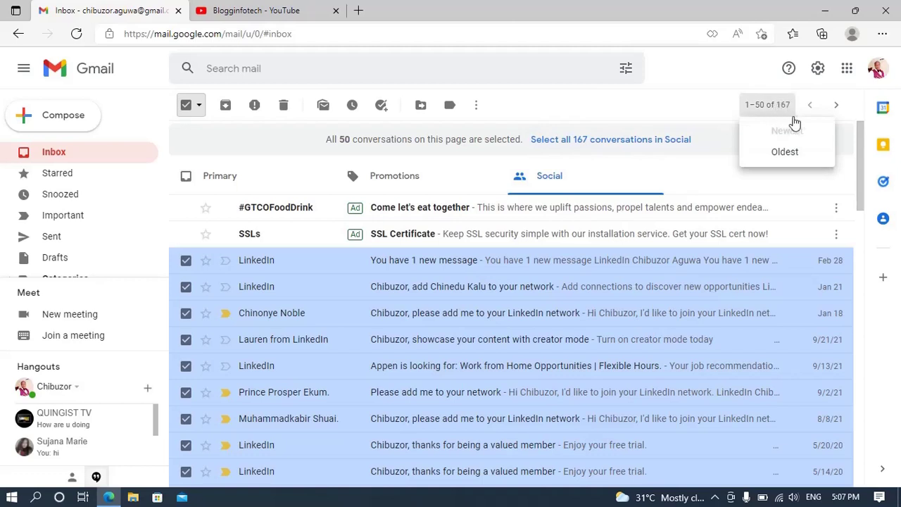
click(803, 105)
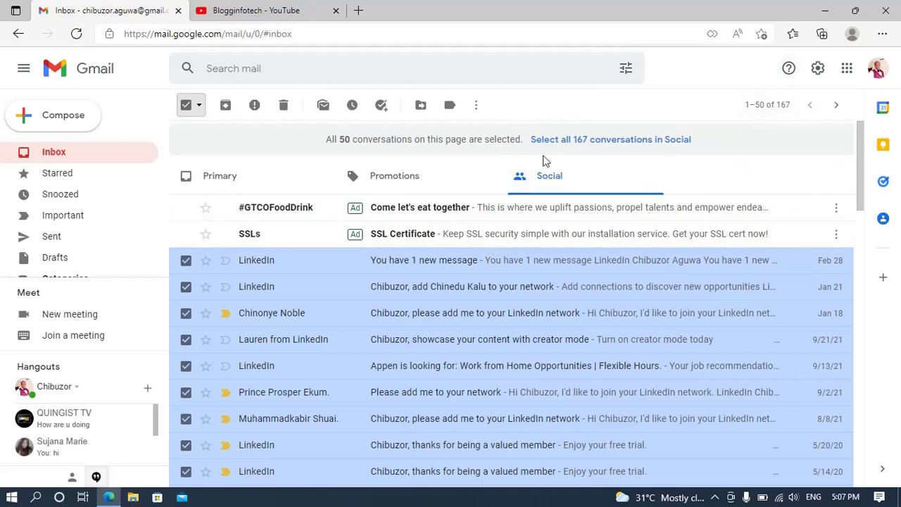
- Extend the selection to every conversation in Social and delete them all, confirming the bulk action
click(593, 139)
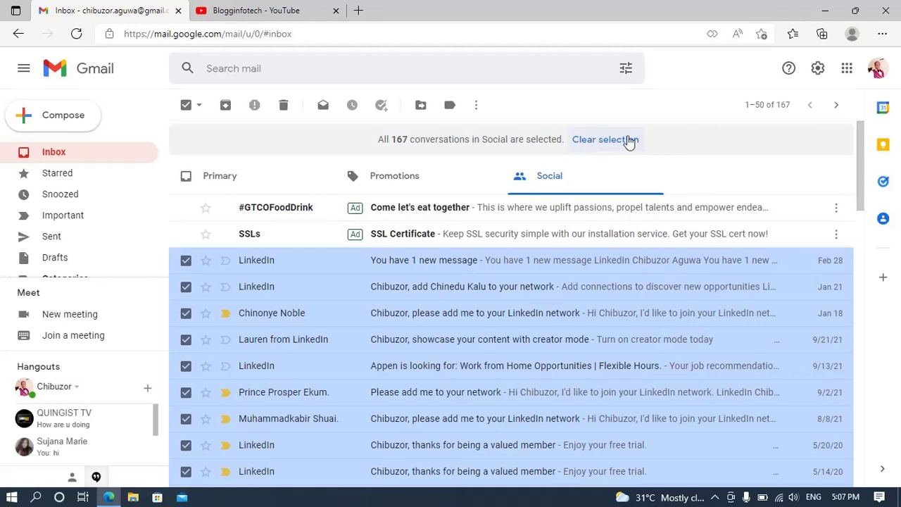
click(285, 107)
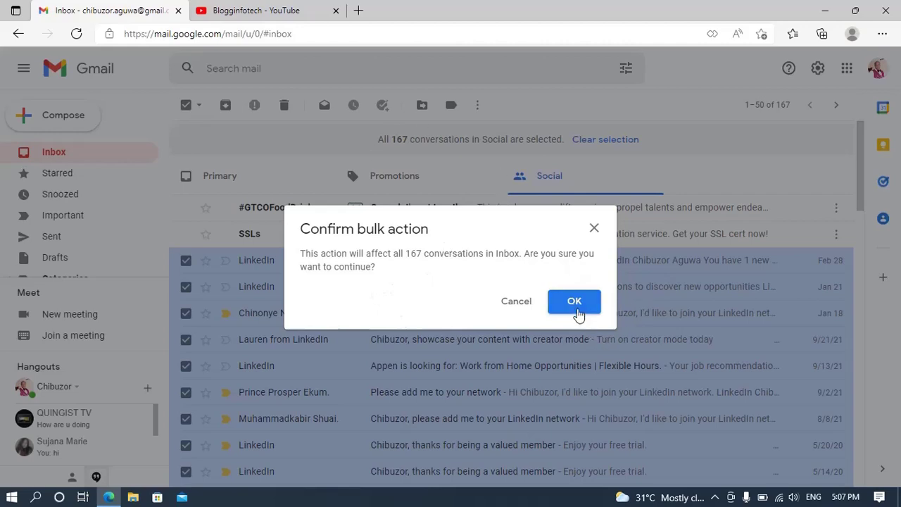
click(575, 302)
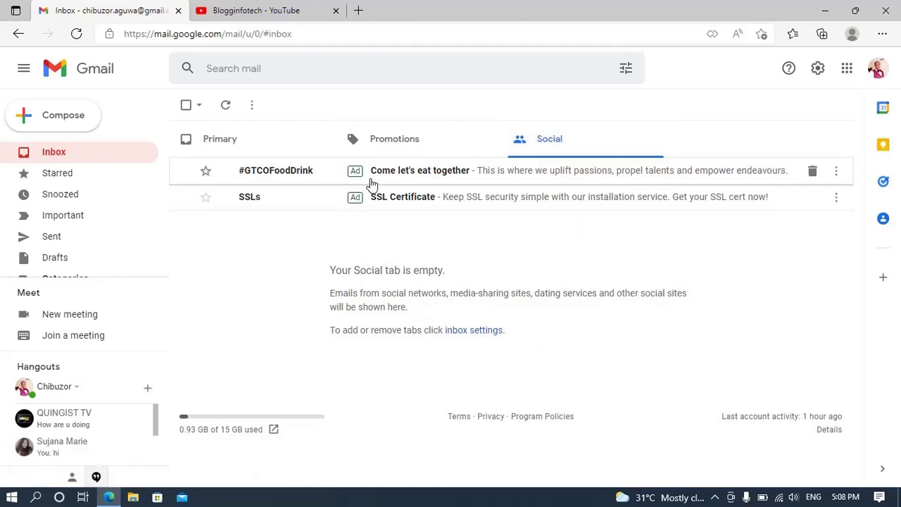
- Look through the Promotions and Primary categories and browse the folder list past Categories
click(419, 147)
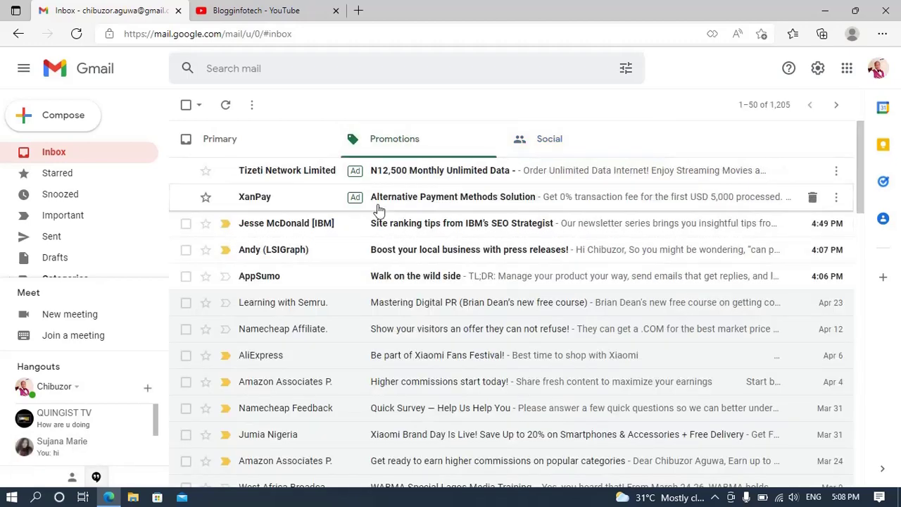
click(268, 143)
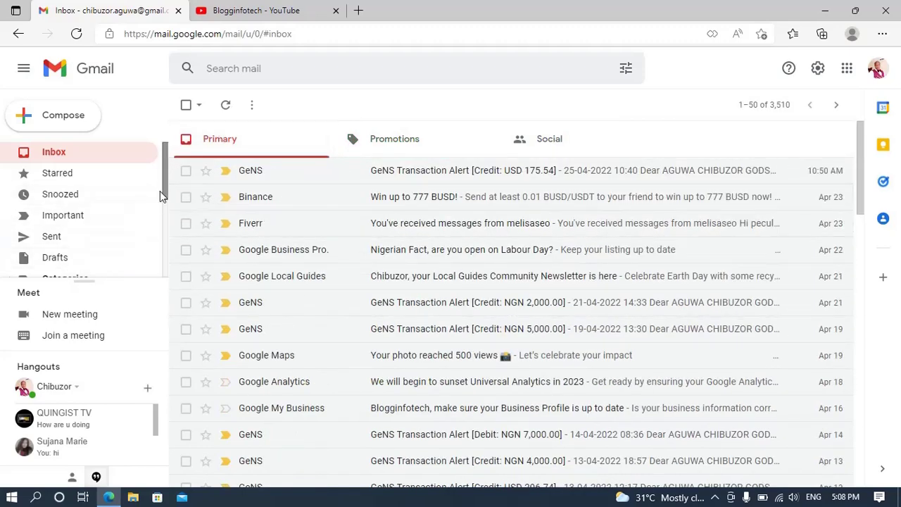
drag(161, 191, 163, 143)
drag(168, 184, 164, 213)
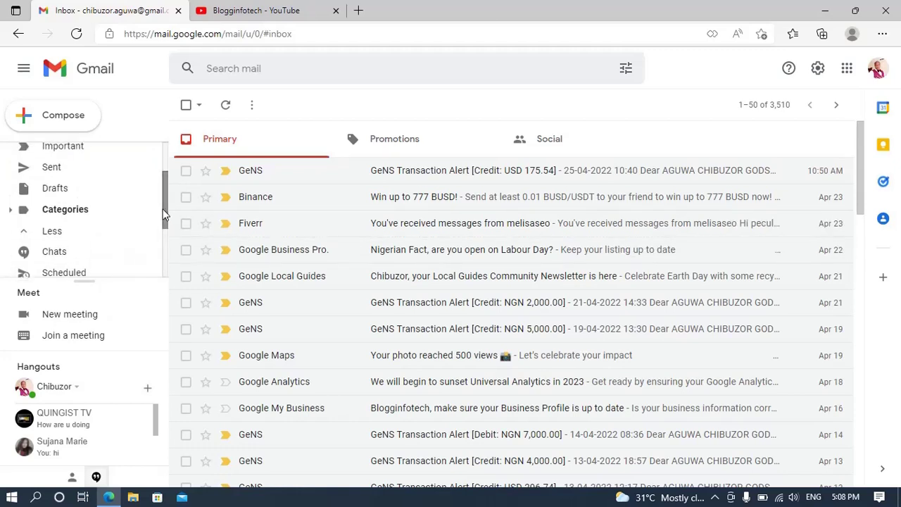